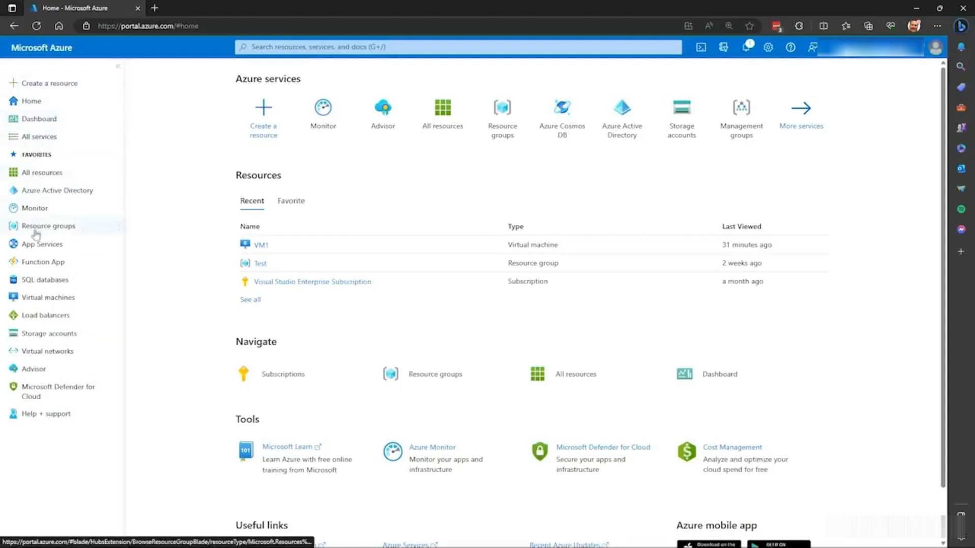
# - Remove SQL databases from the portal's favorites list
pyautogui.moveTo(37, 233)
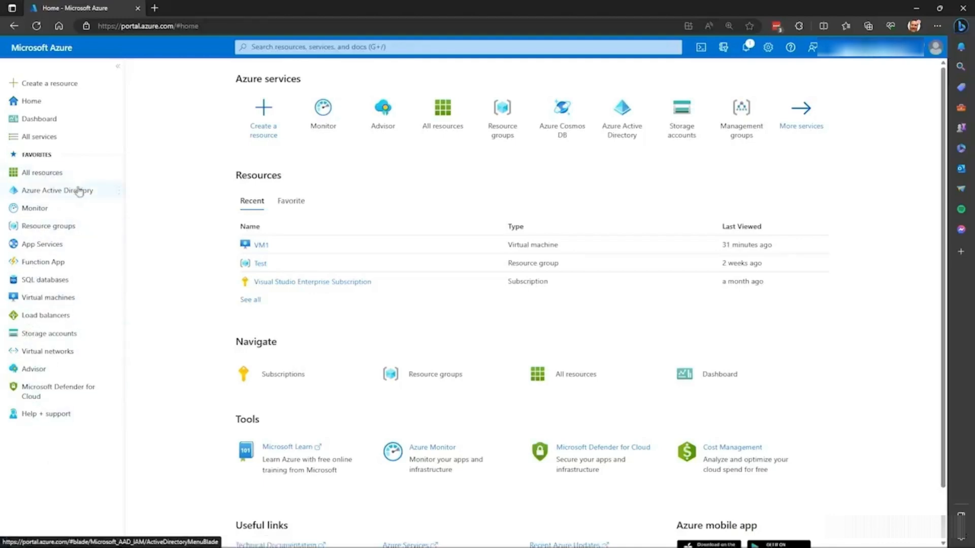
pyautogui.moveTo(47, 192)
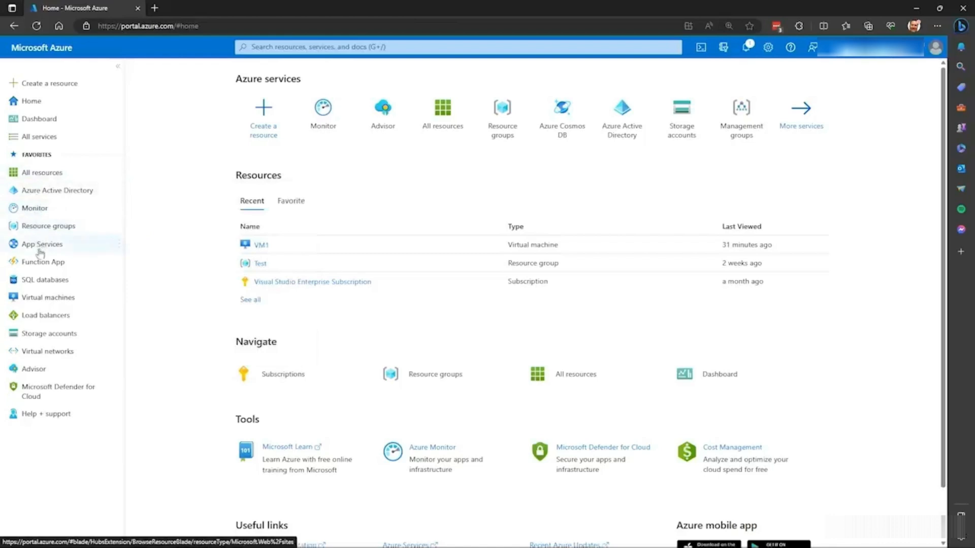
pyautogui.moveTo(44, 282)
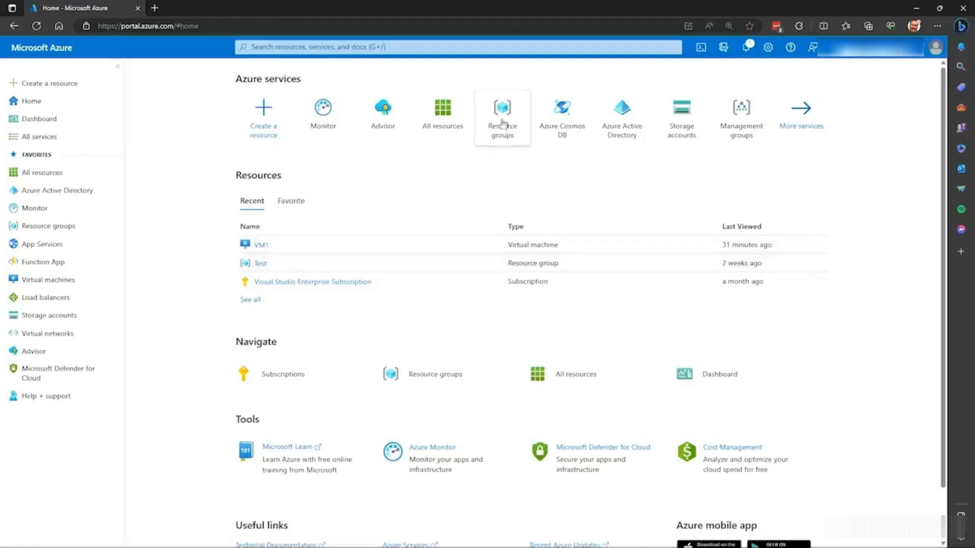
# - Preview the quick-info cards of the Resource groups and Management groups services on the home page
pyautogui.moveTo(504, 113)
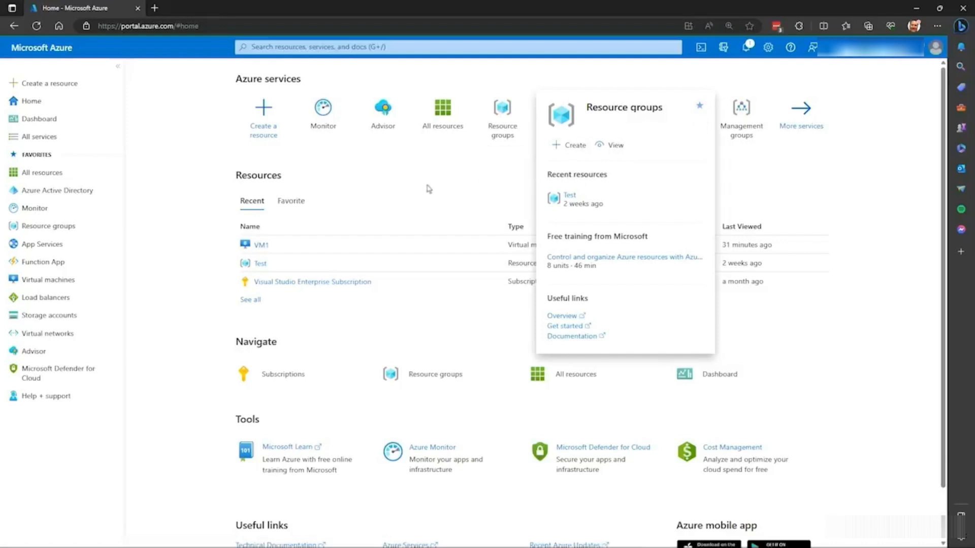
pyautogui.moveTo(741, 113)
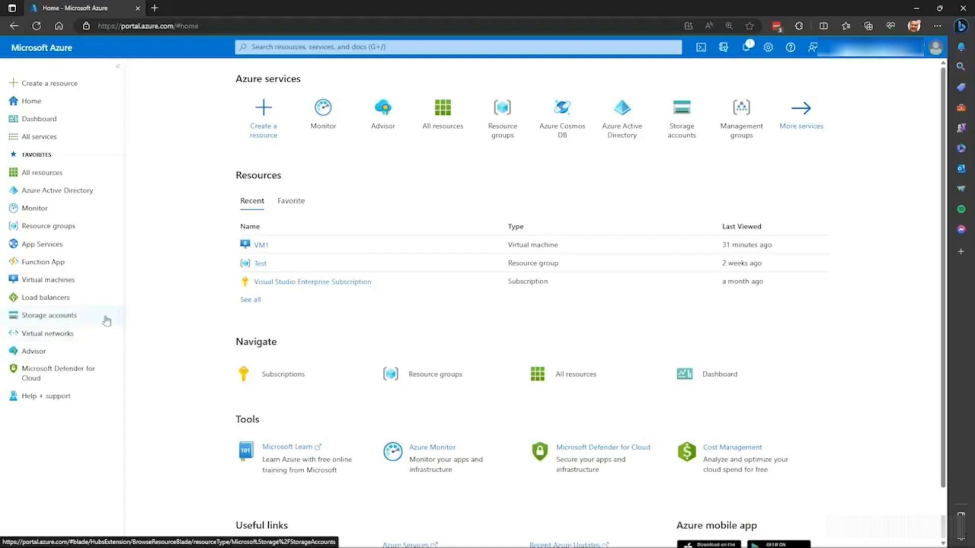
# - Move Storage accounts up in the favorites list so it sits directly below All resources
pyautogui.moveTo(116, 315)
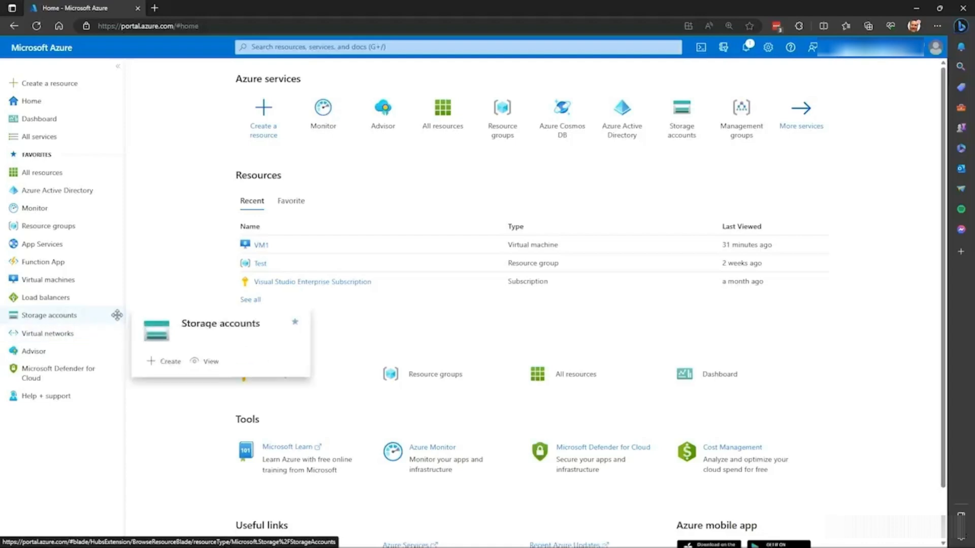
pyautogui.moveTo(117, 315)
pyautogui.mouseDown()
pyautogui.moveTo(115, 234)
pyautogui.moveTo(113, 314)
pyautogui.mouseUp()
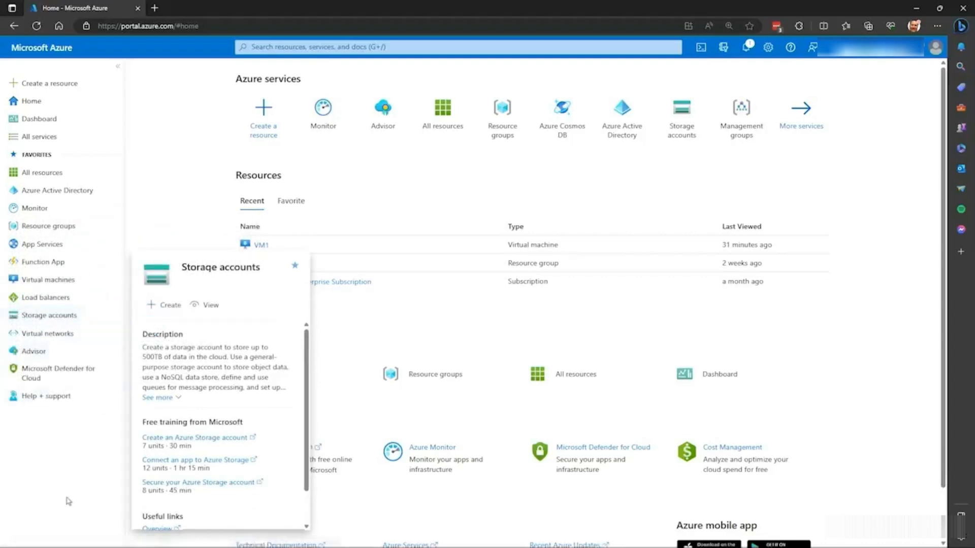
pyautogui.moveTo(98, 317); pyautogui.dragTo(97, 191)
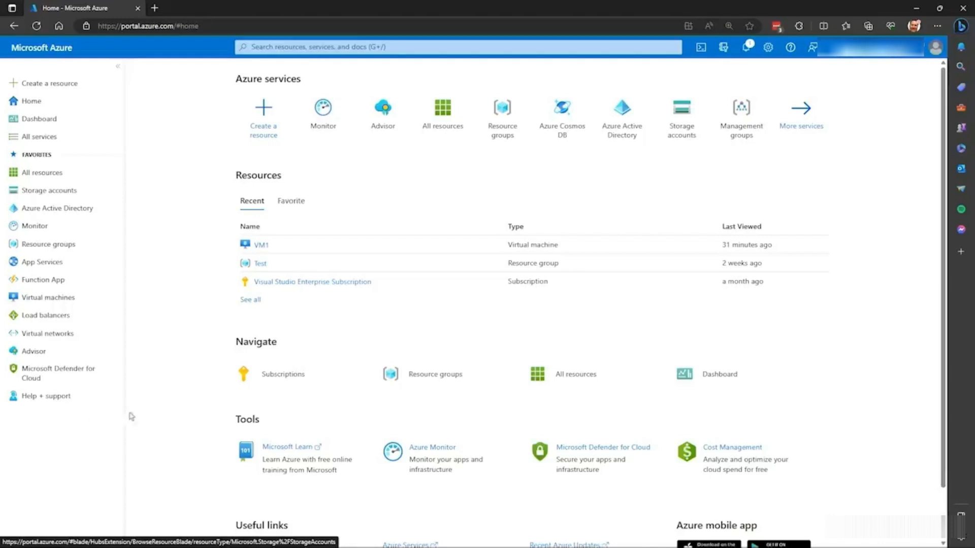
# - Set the portal's startup page to Dashboard in the appearance and startup settings and apply the change
pyautogui.click(768, 50)
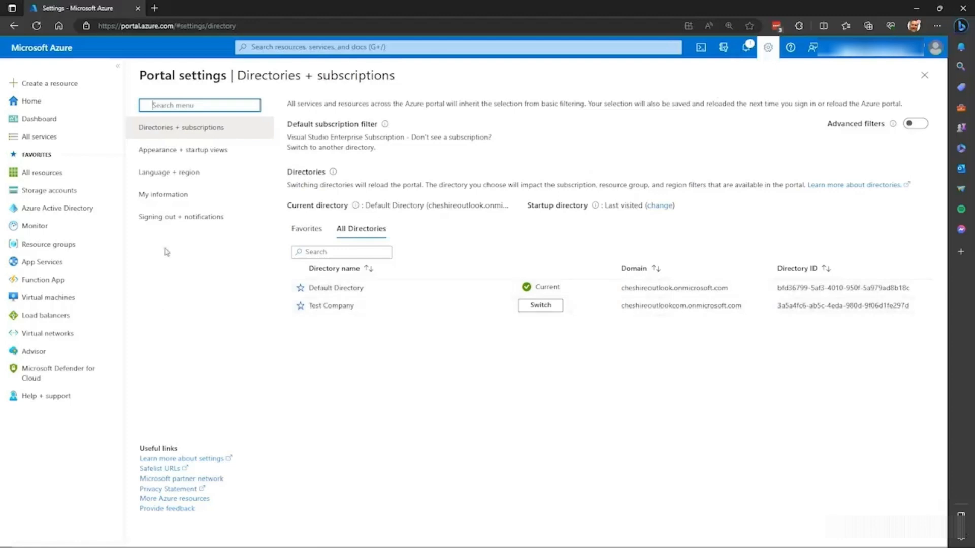
pyautogui.click(186, 153)
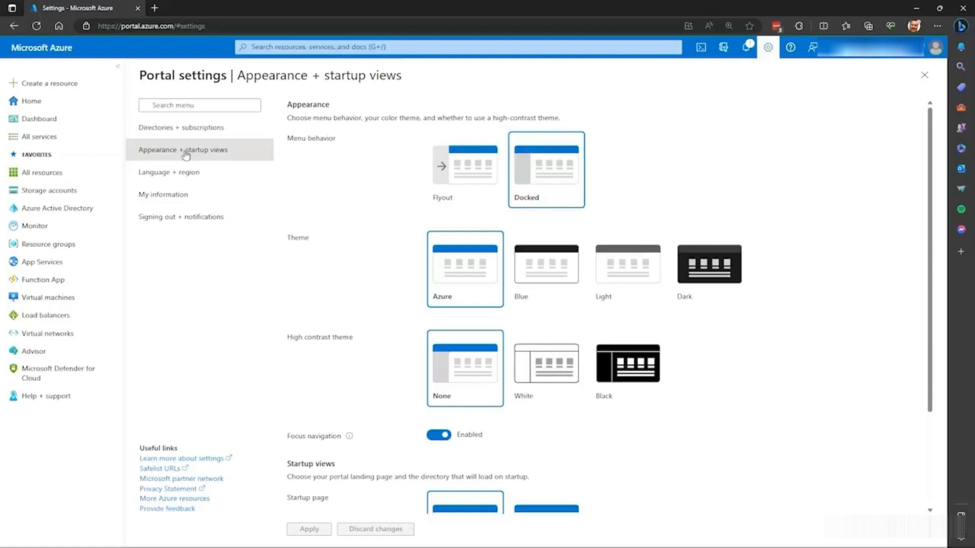
pyautogui.scroll(-3, 325, 293)
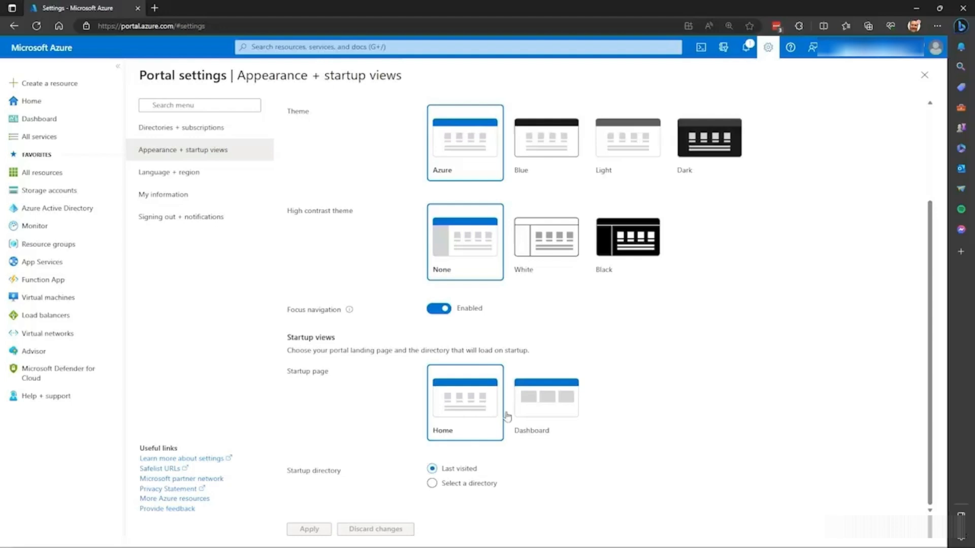
pyautogui.click(547, 412)
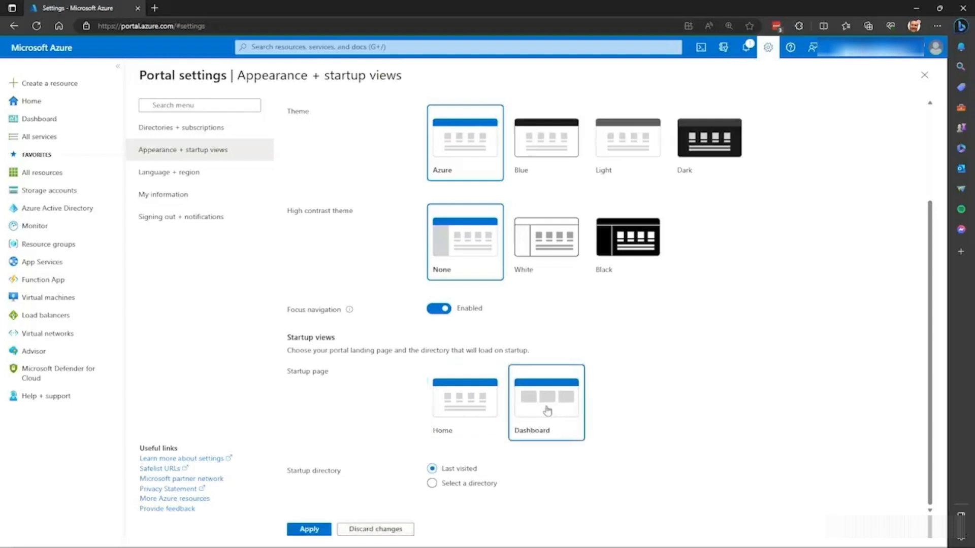
pyautogui.click(306, 530)
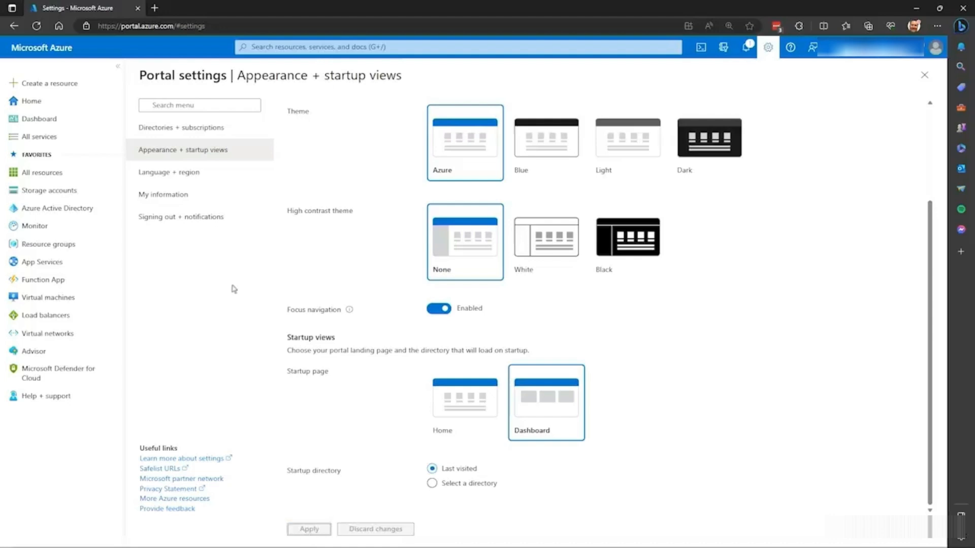
# - Go to the VM Dashboard, remove its Sum Disk Read Bytes for Vm1 tile and save the dashboard
pyautogui.click(45, 53)
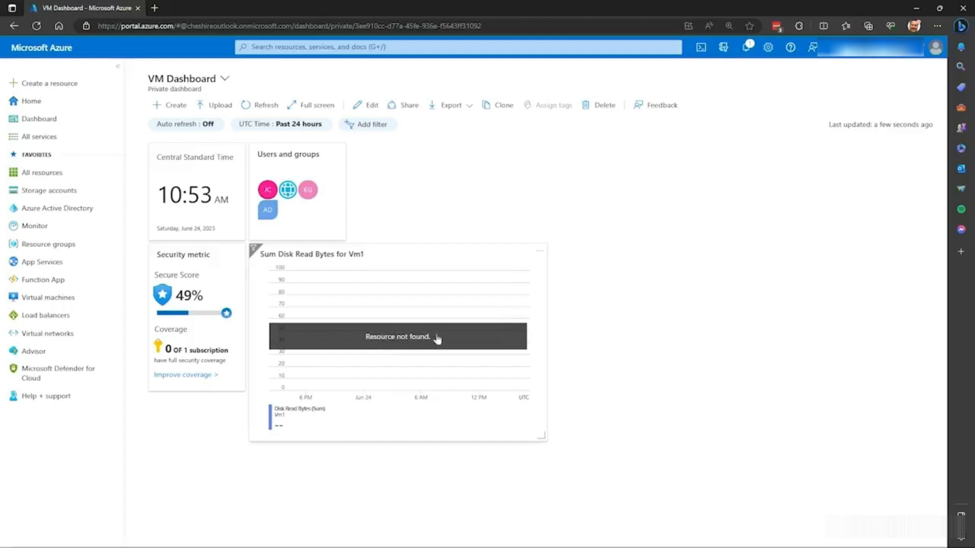
pyautogui.click(539, 252)
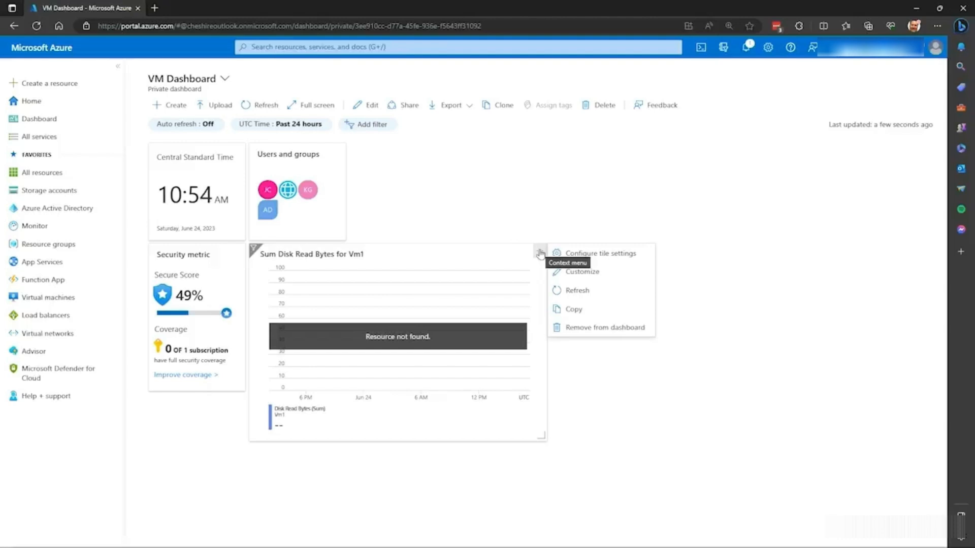
pyautogui.click(446, 163)
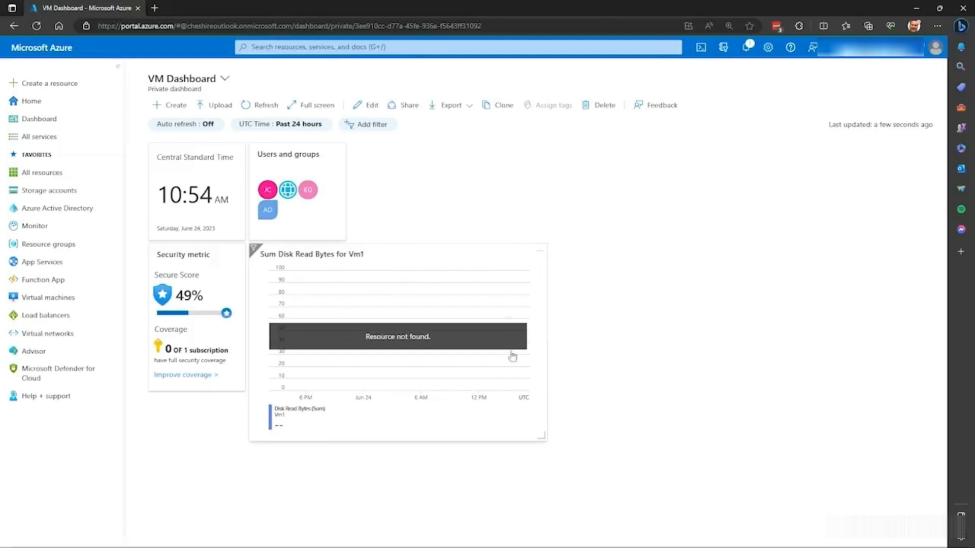
pyautogui.click(539, 254)
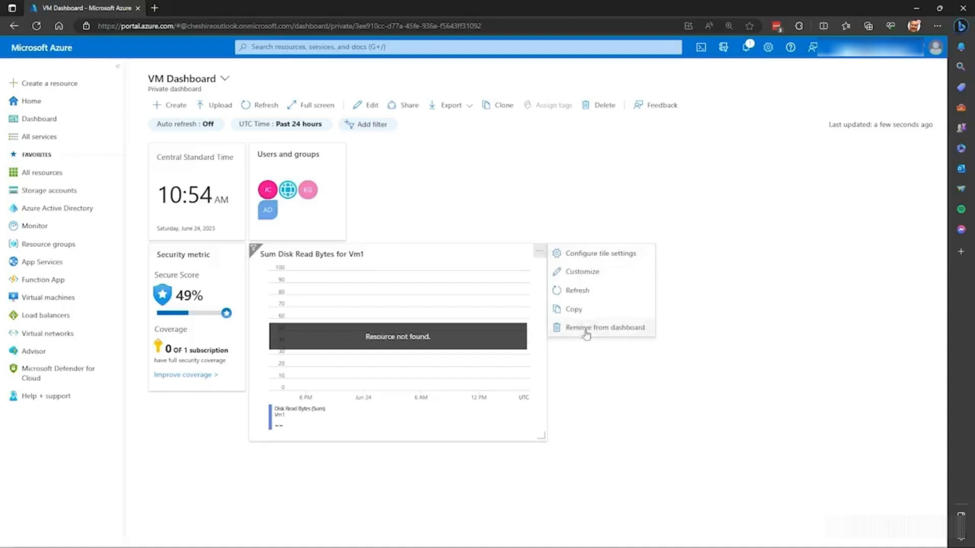
pyautogui.click(601, 331)
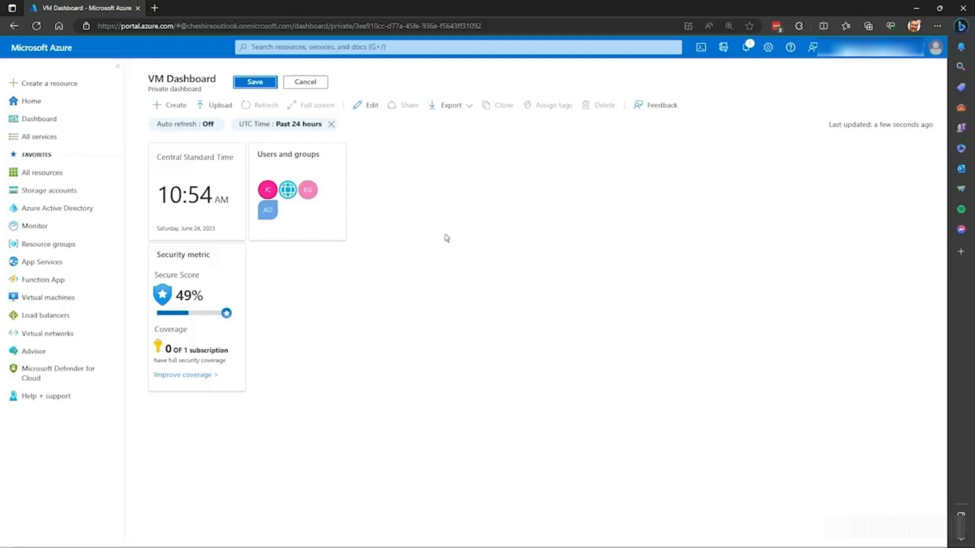
pyautogui.click(253, 83)
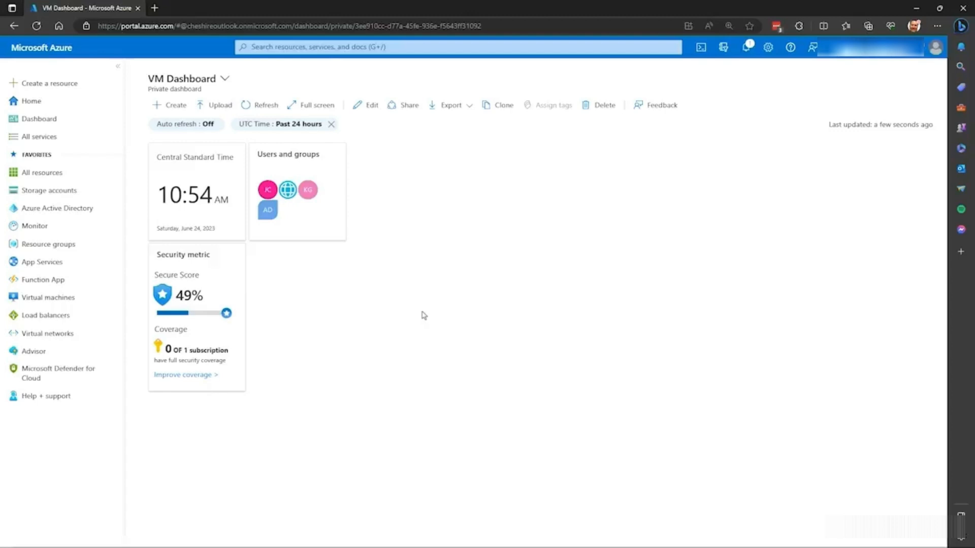
# - Add a Metrics chart tile to the VM Dashboard beside the Users and groups tile and save the dashboard
pyautogui.click(365, 109)
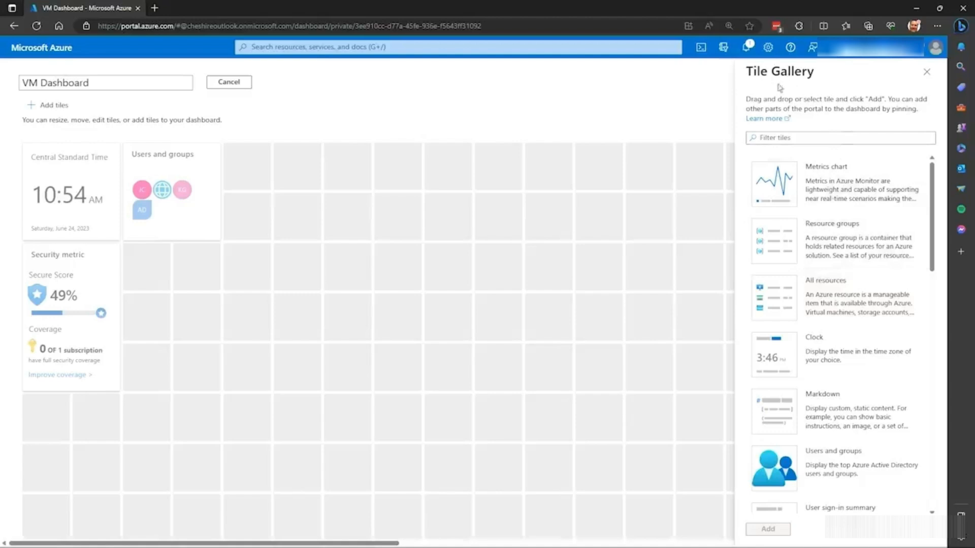
pyautogui.scroll(-5, 855, 261)
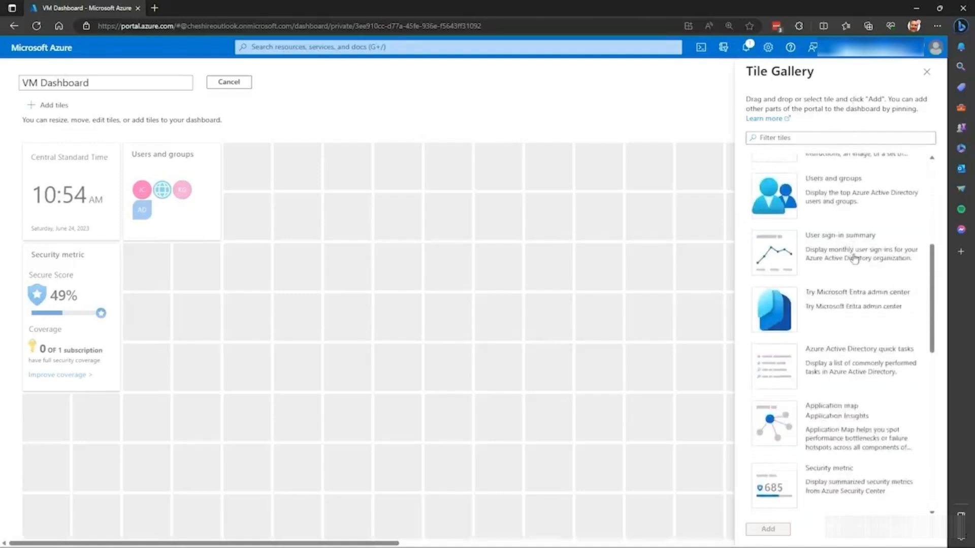
pyautogui.scroll(-10, 855, 260)
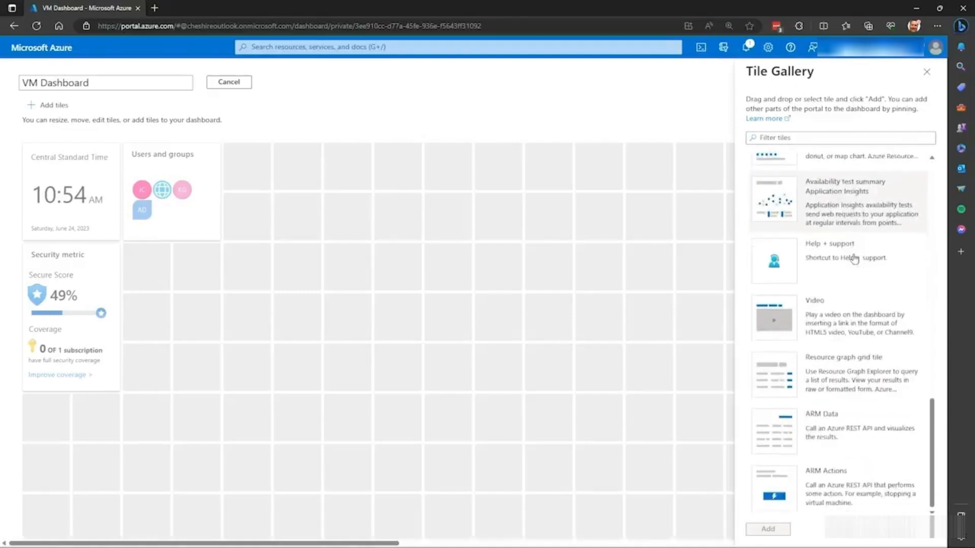
pyautogui.scroll(5, 857, 302)
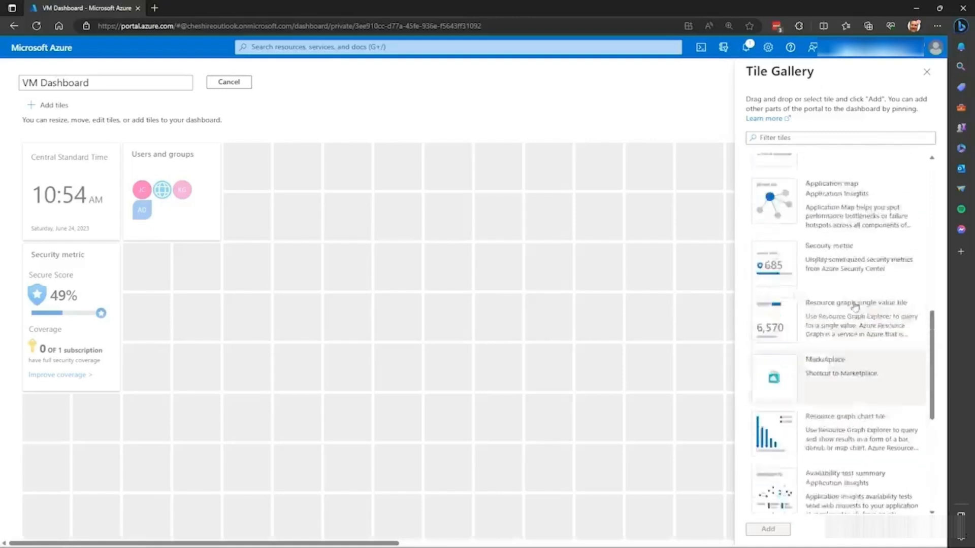
pyautogui.scroll(6, 852, 304)
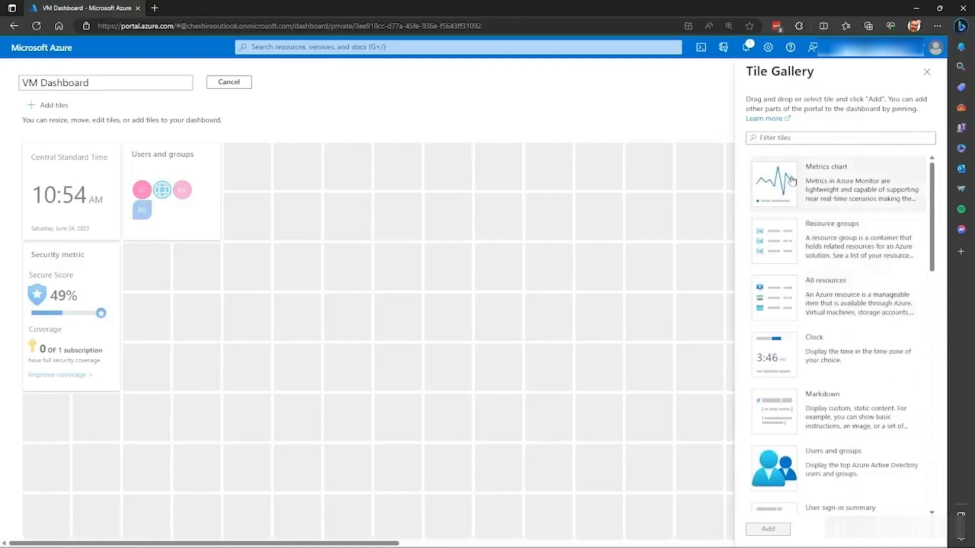
pyautogui.click(786, 183)
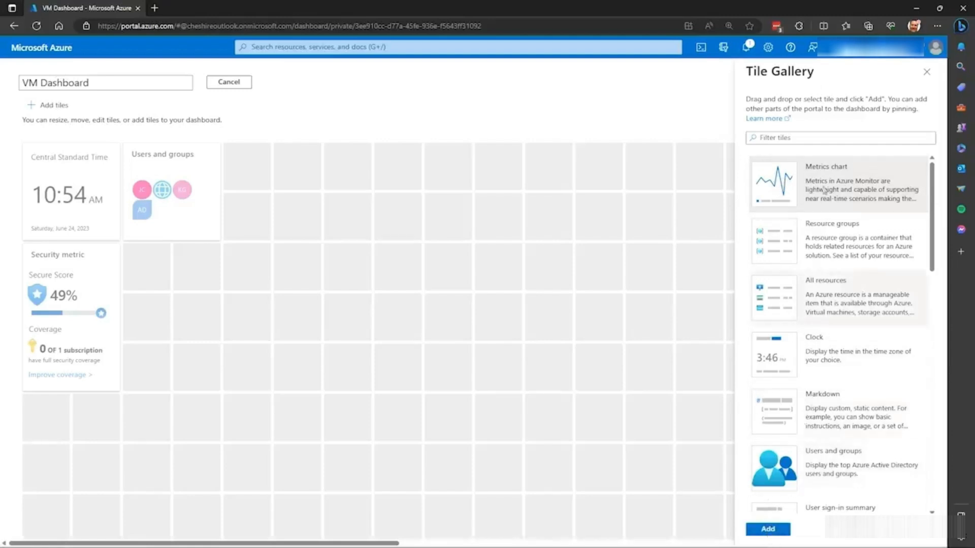
pyautogui.moveTo(807, 180); pyautogui.dragTo(300, 200)
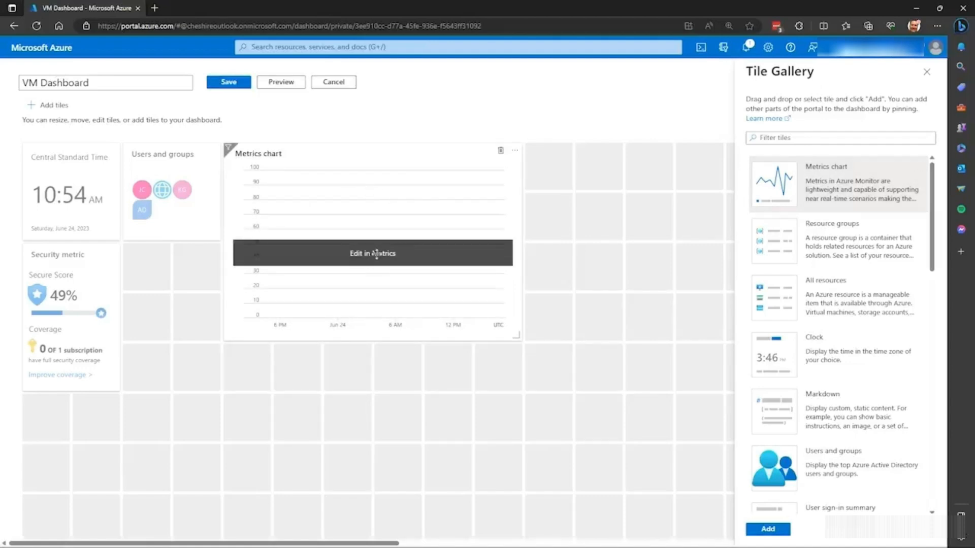
pyautogui.click(229, 83)
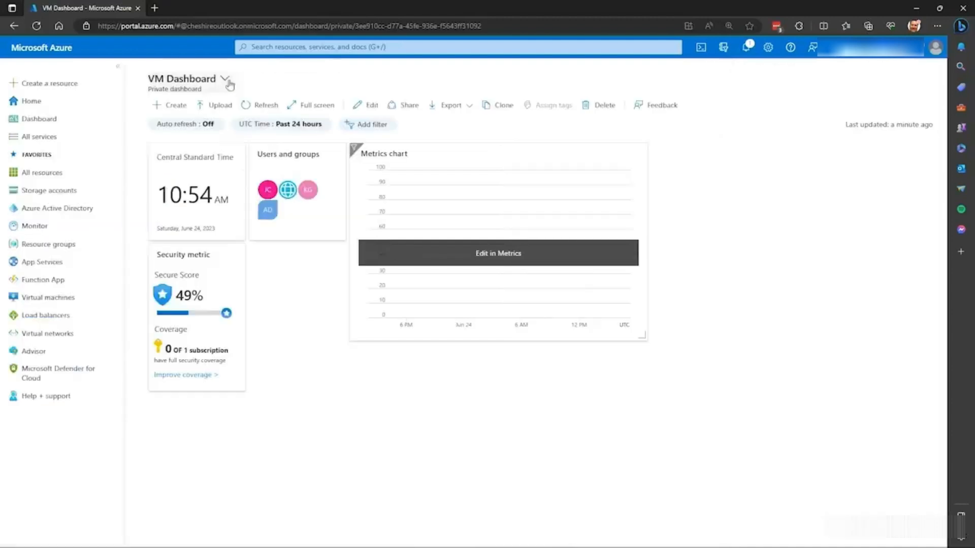
# - Set the new metrics chart's scope to the VM1 virtual machine in the Test resource group
pyautogui.click(495, 259)
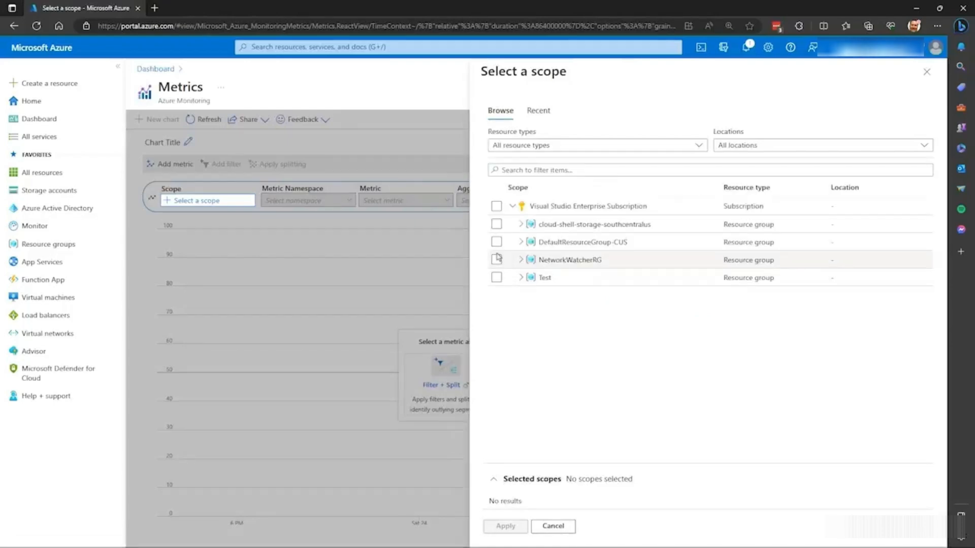
pyautogui.click(520, 278)
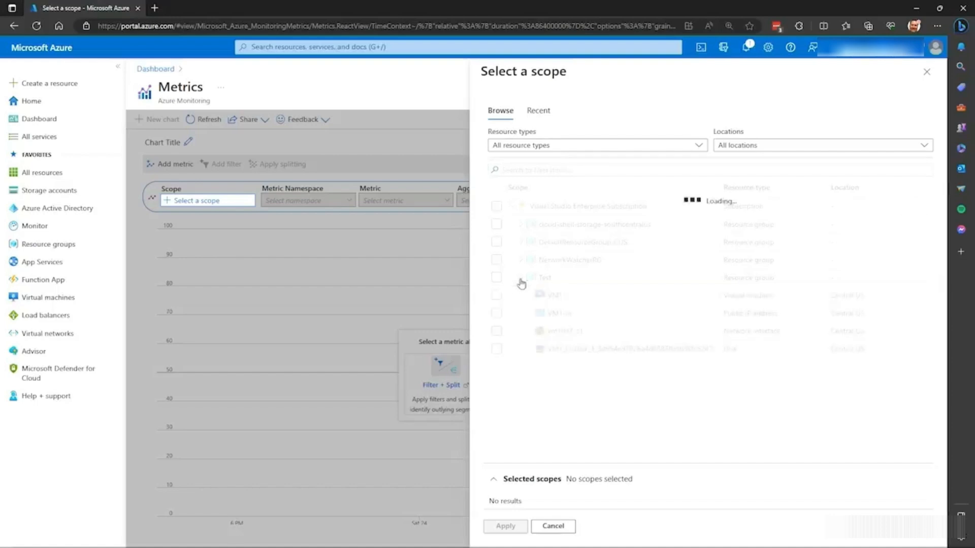
pyautogui.click(496, 295)
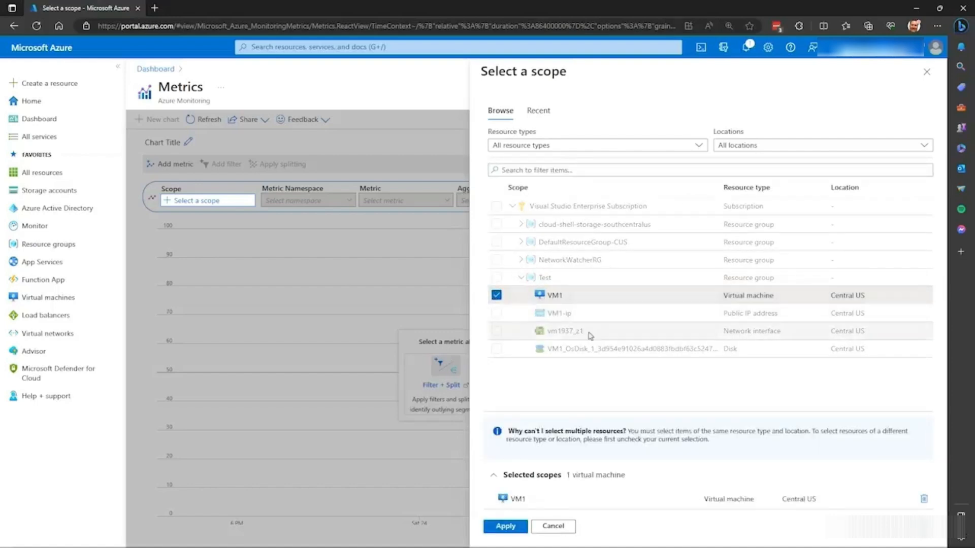
pyautogui.click(507, 532)
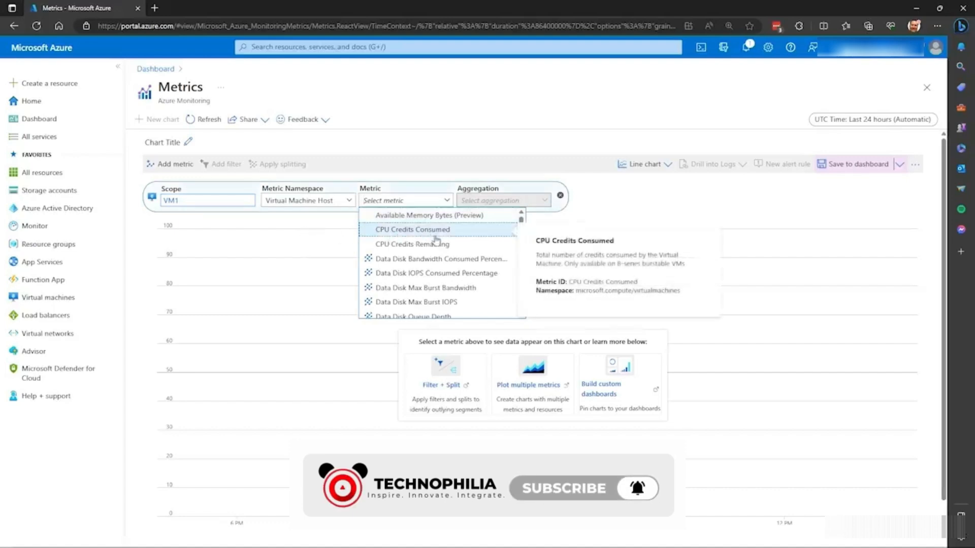
# - Chart the Data Disk Read Bytes/Sec metric with Count aggregation and save the chart to the dashboard
pyautogui.scroll(-3, 437, 241)
pyautogui.scroll(-2, 437, 239)
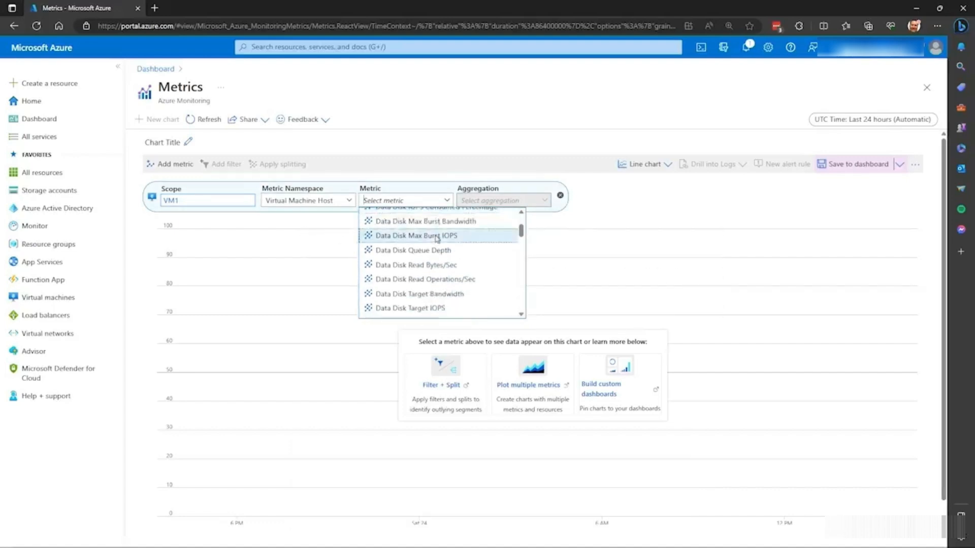
pyautogui.click(414, 249)
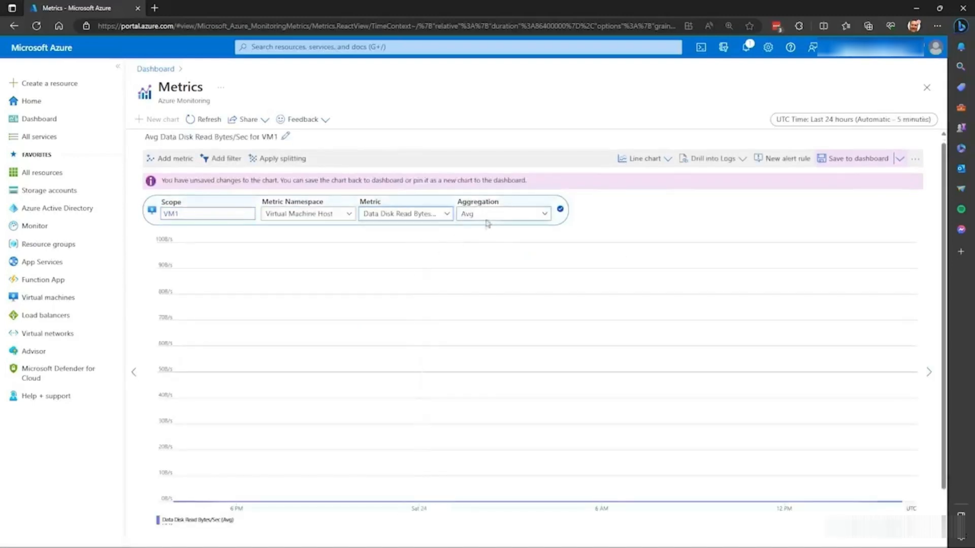
pyautogui.click(502, 214)
pyautogui.click(480, 231)
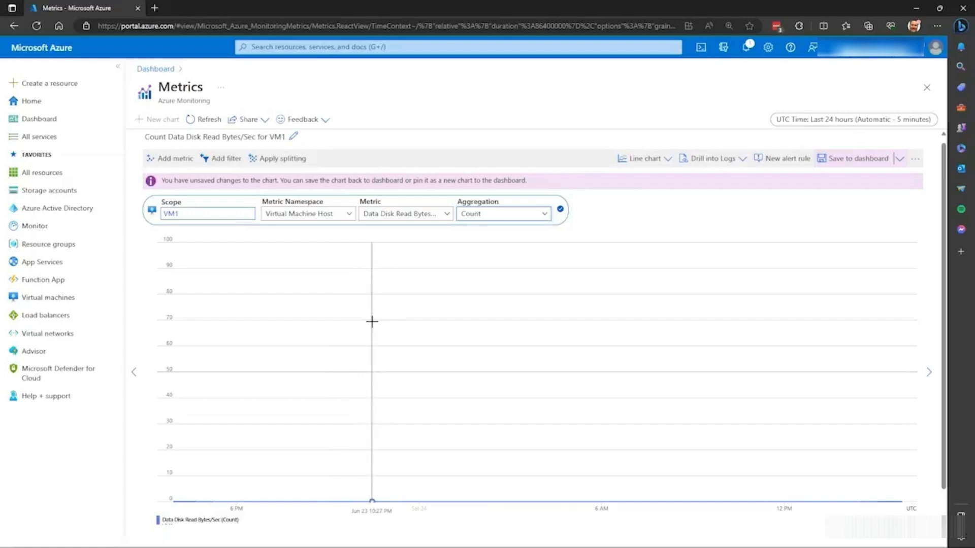
pyautogui.click(849, 159)
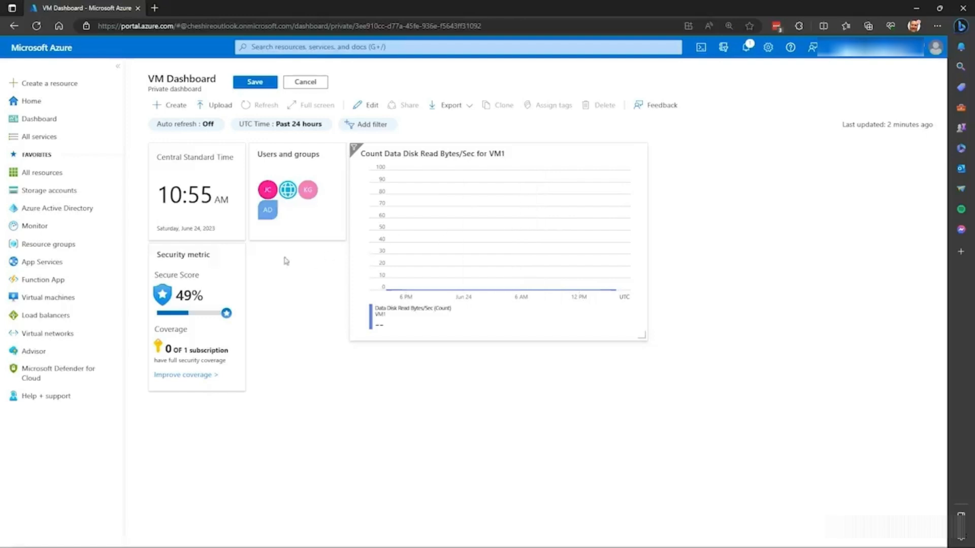
# - Move the Users and groups tile below Security metric, place the metrics chart beside the clock tile, and save the VM Dashboard
pyautogui.click(372, 106)
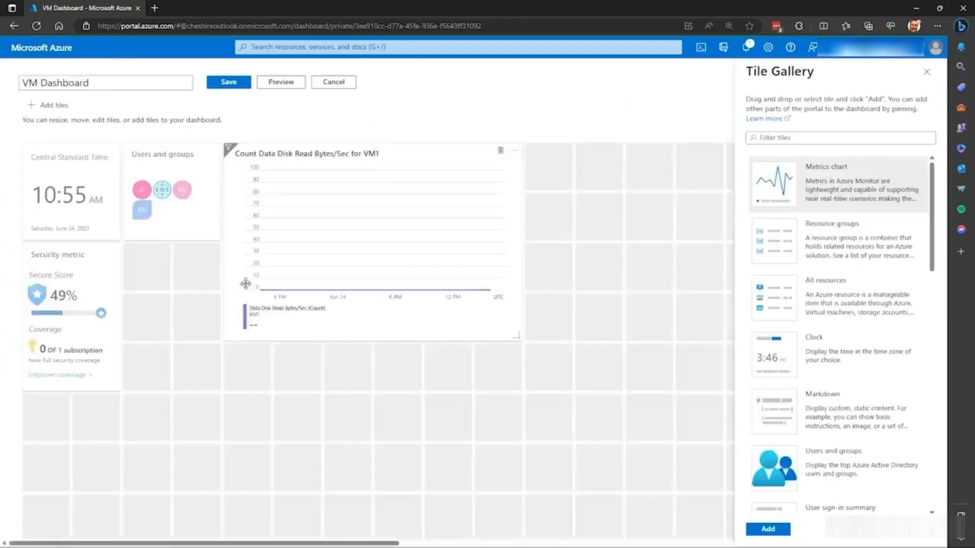
pyautogui.moveTo(181, 225); pyautogui.dragTo(82, 480)
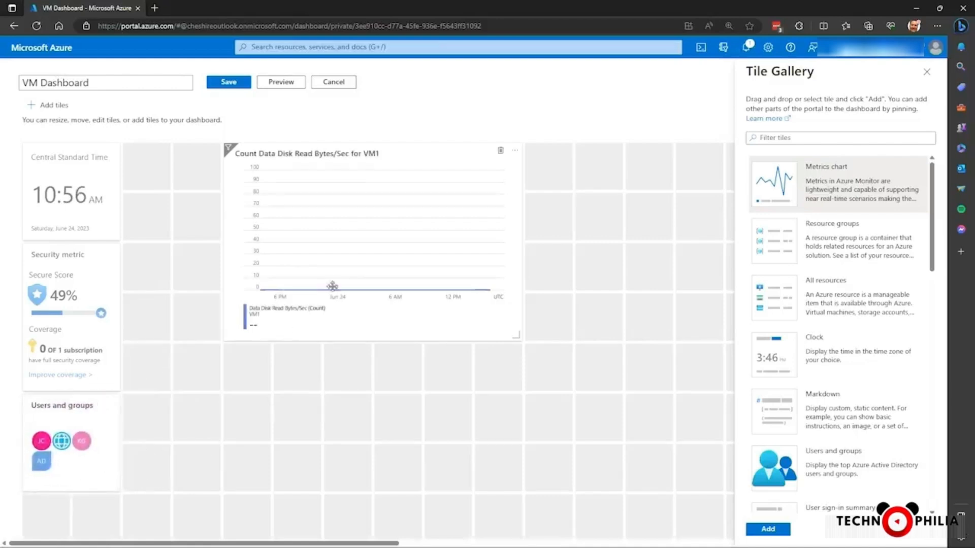
pyautogui.moveTo(293, 260); pyautogui.dragTo(252, 235)
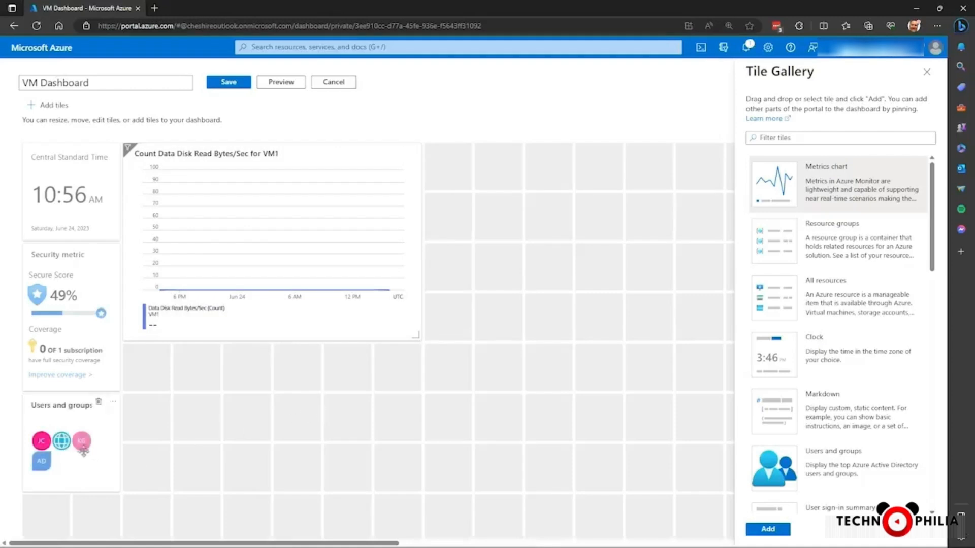
pyautogui.click(230, 89)
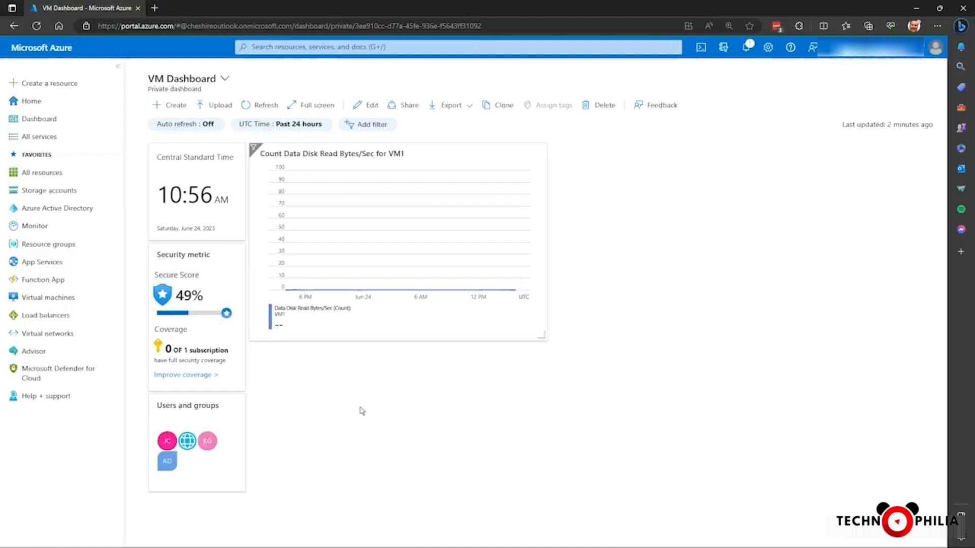
# - Switch from the VM Dashboard to My Dashboard
pyautogui.click(224, 82)
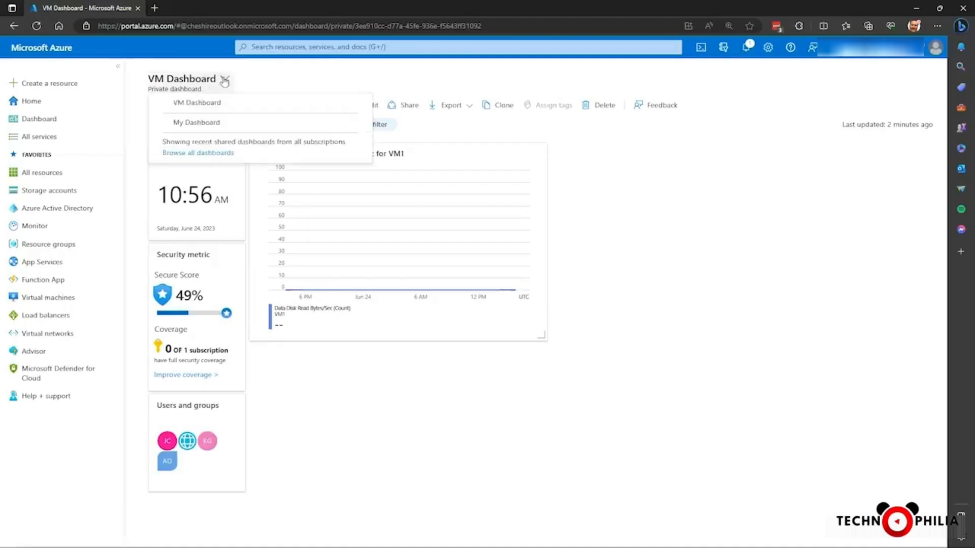
pyautogui.click(199, 123)
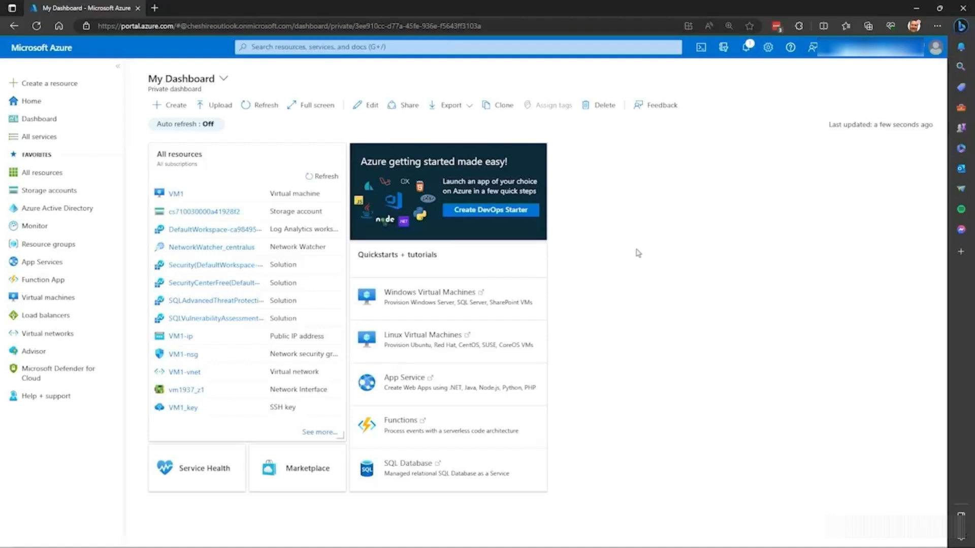
# - Set the portal's startup page to Home in the appearance and startup settings, apply it and go to the home page
pyautogui.click(768, 47)
pyautogui.click(160, 149)
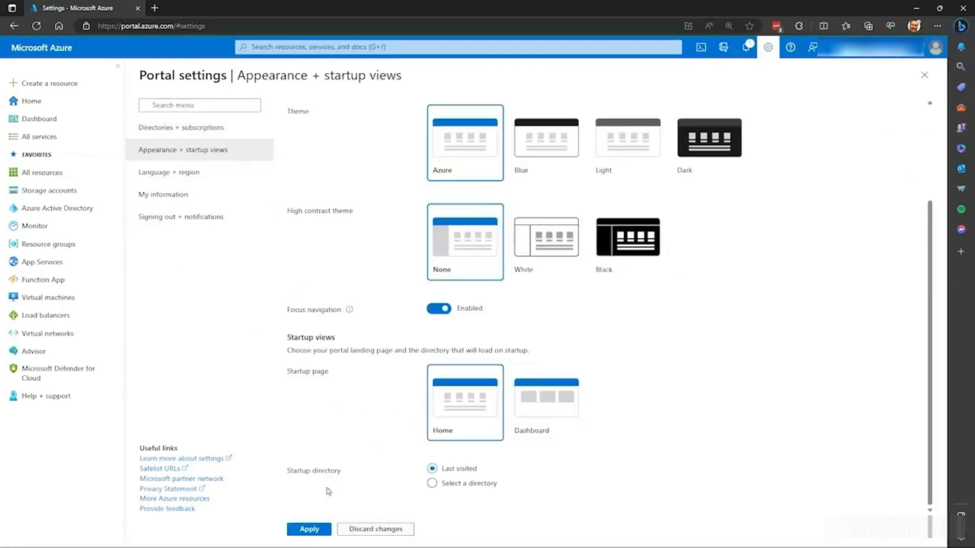
pyautogui.click(309, 529)
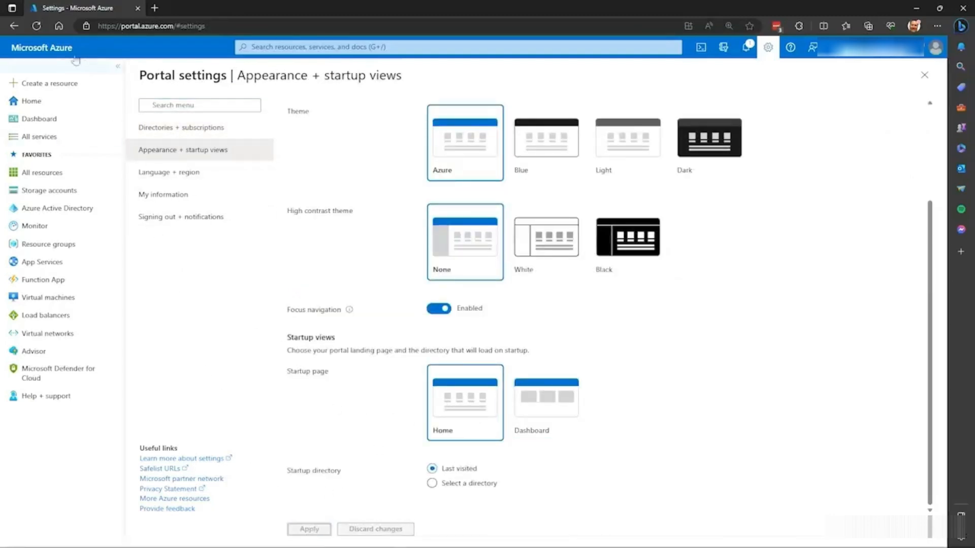
pyautogui.click(50, 47)
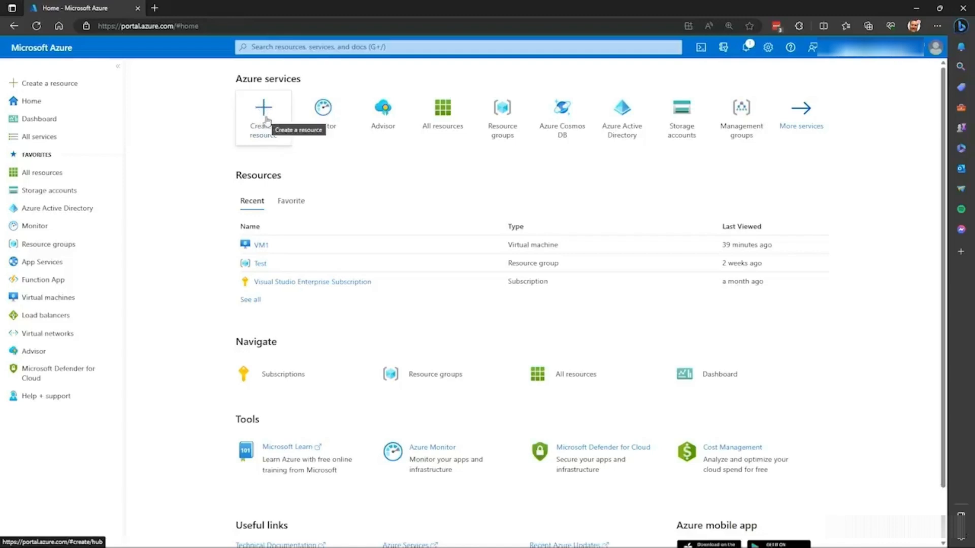
# - Search the portal's resources, services and docs for "web"
pyautogui.click(284, 45)
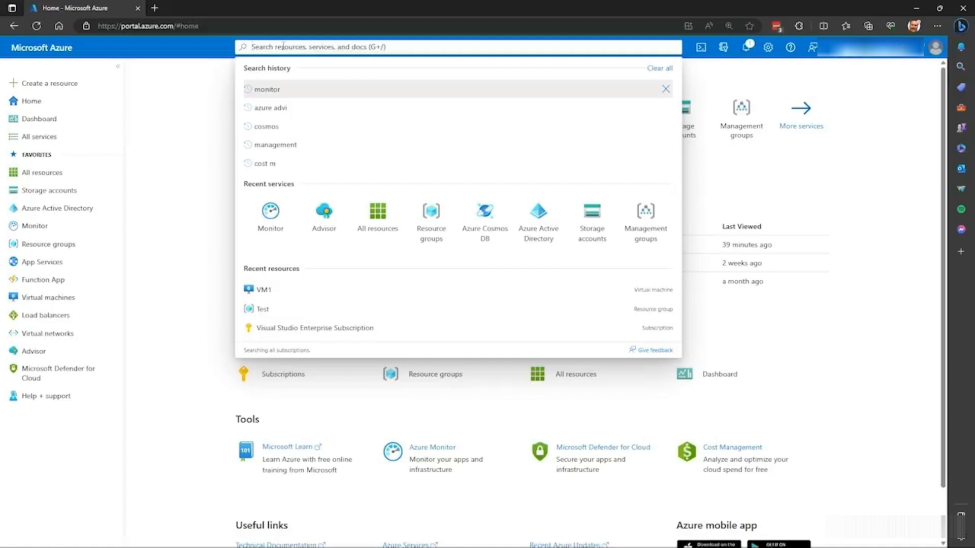
pyautogui.write('web')
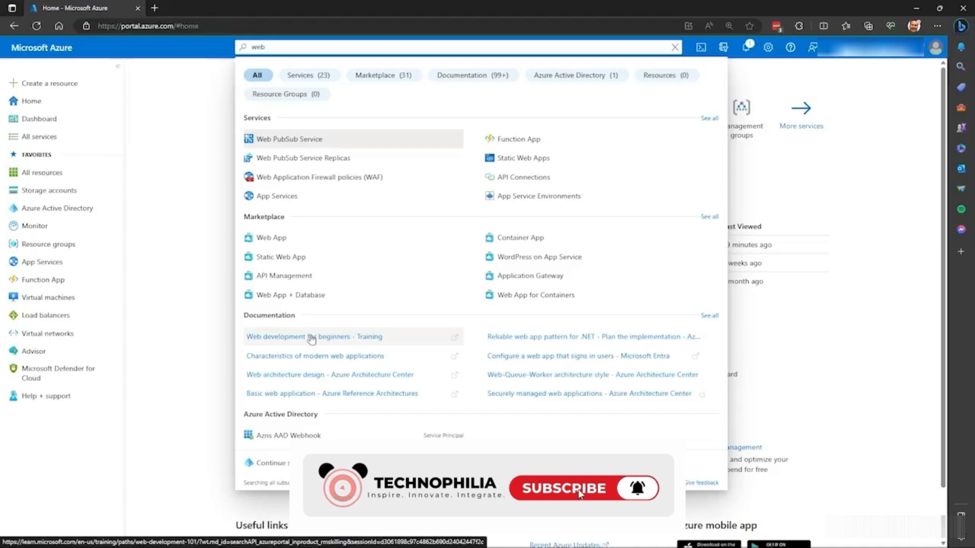
pyautogui.click(179, 209)
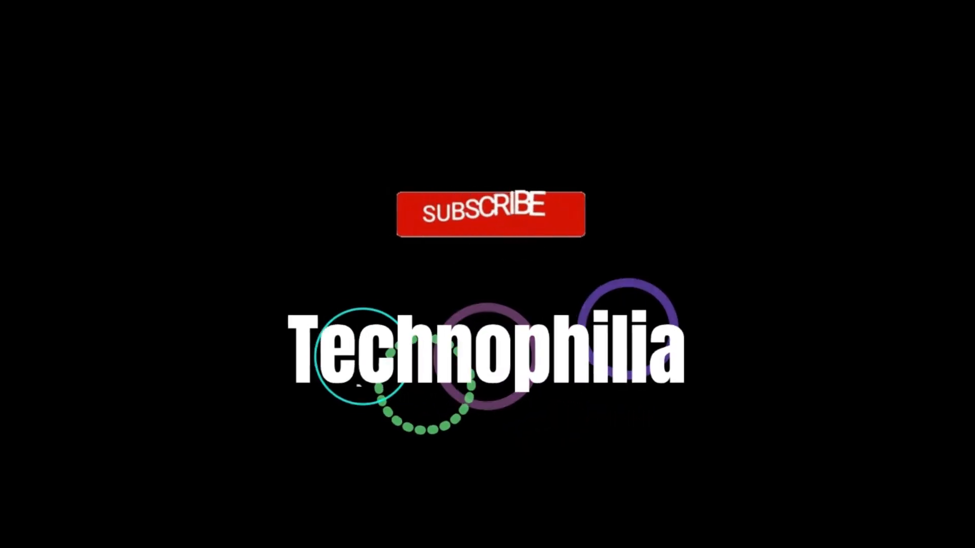